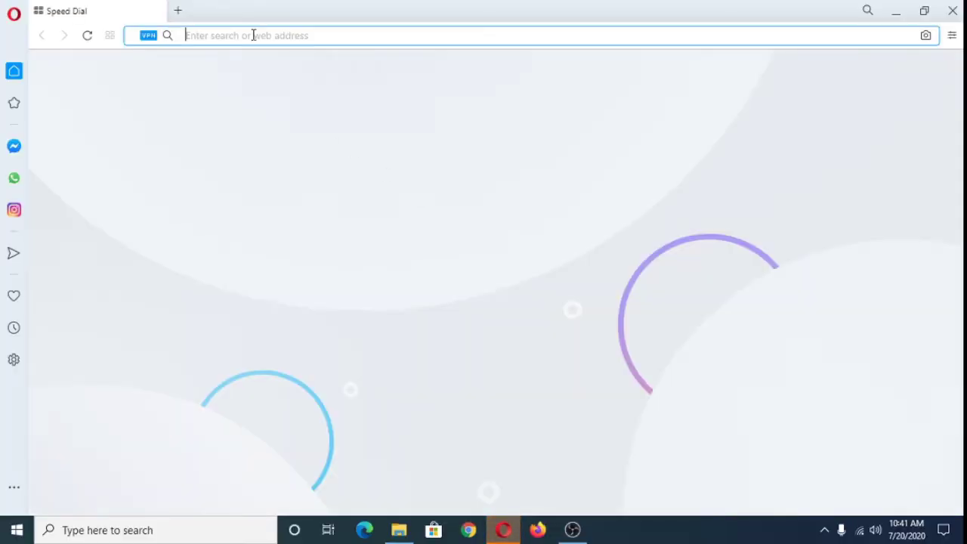
Load the MediaFire page for GTA_Vice_City_Remastered_by_ES.part4.rar from its web address, and close the browser after viewing it
text(http://www.mediafire.com/file/6ypqjjzk0cmoym1/GTA_Vice_City_Remastered_by_ES.part4.rar/file)
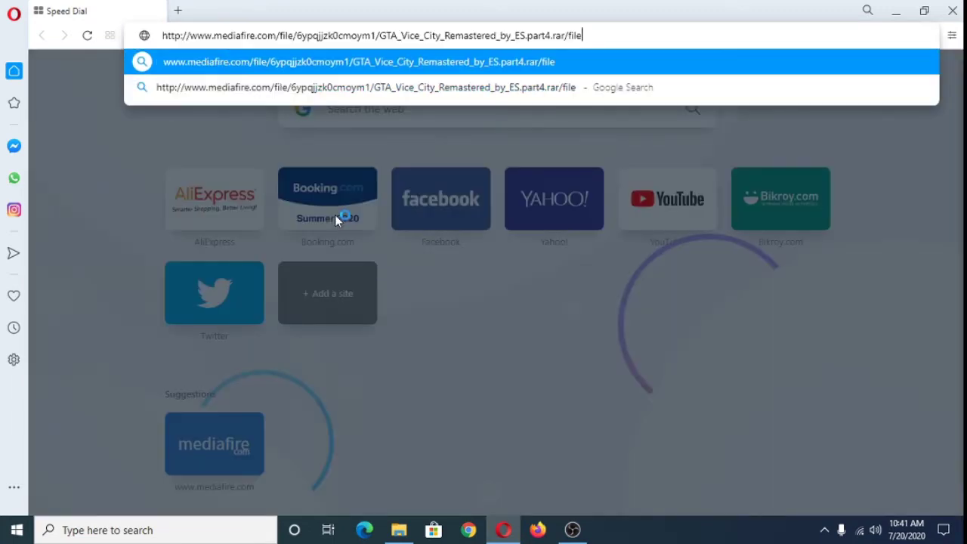
key(Return)
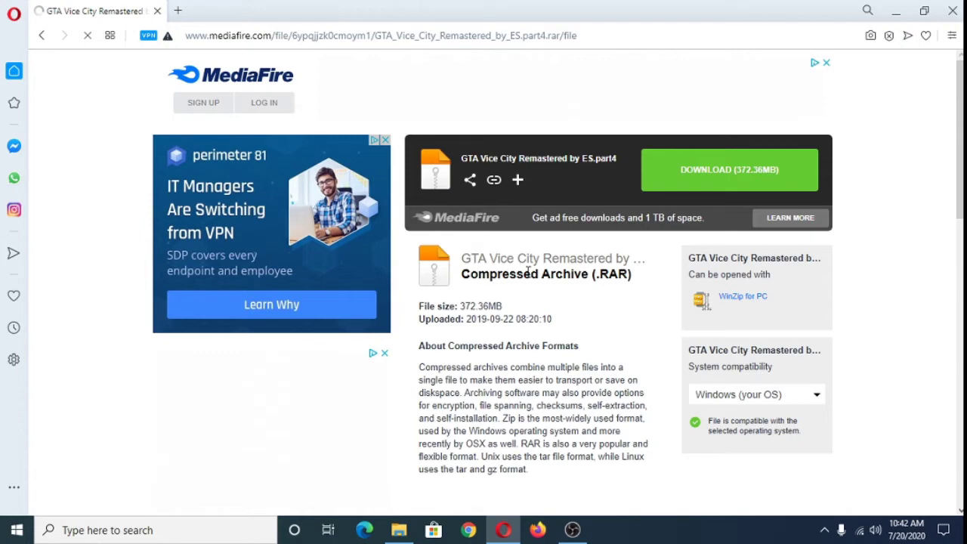
click(953, 11)
Check the combined size of the four GTA Vice City Remastered by ES archives in their shared properties
mouse_move(399, 531)
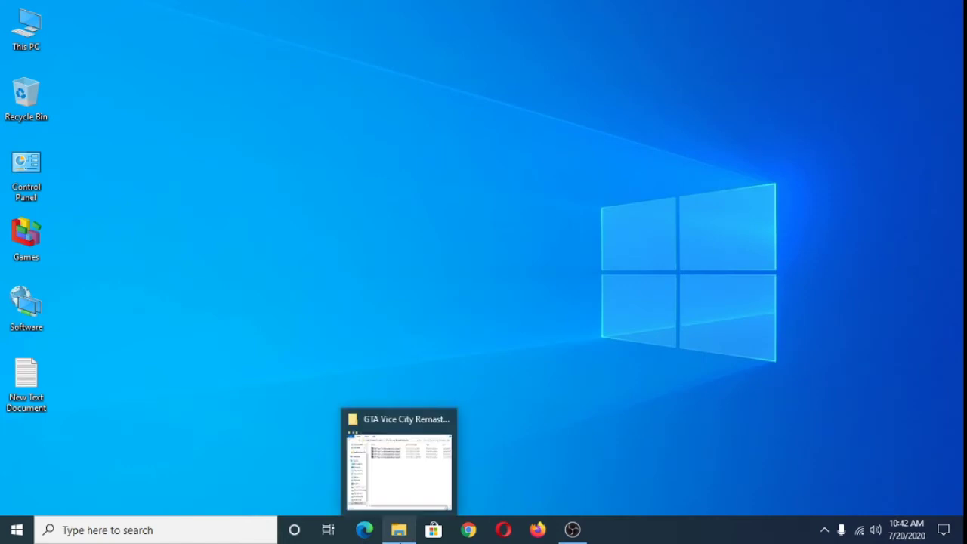
click(423, 470)
drag(579, 266, 534, 121)
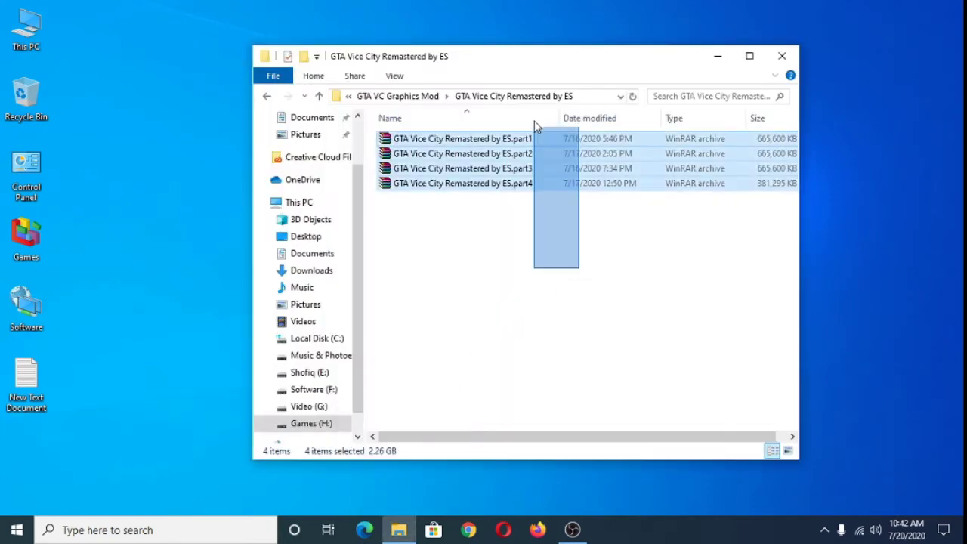
click(505, 235)
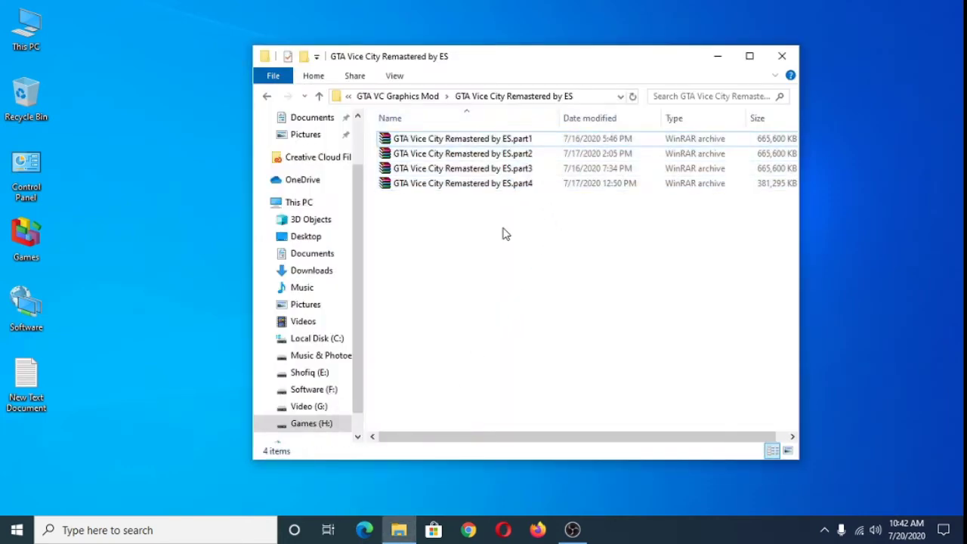
drag(477, 214, 529, 130)
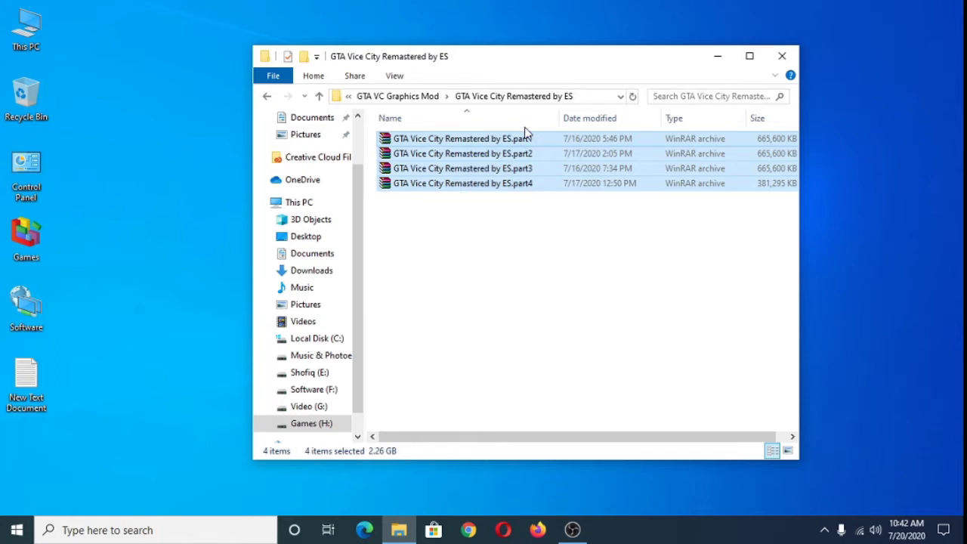
right_click(552, 170)
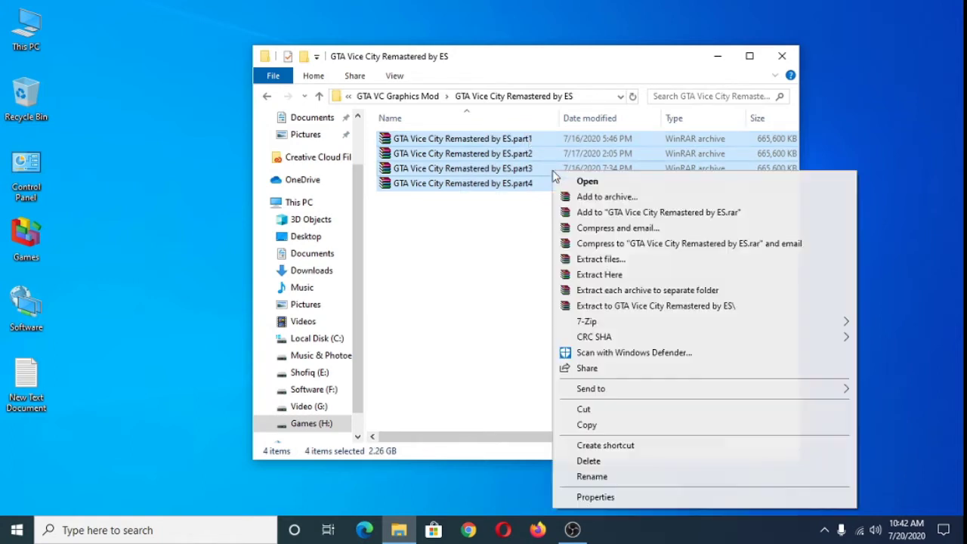
click(606, 496)
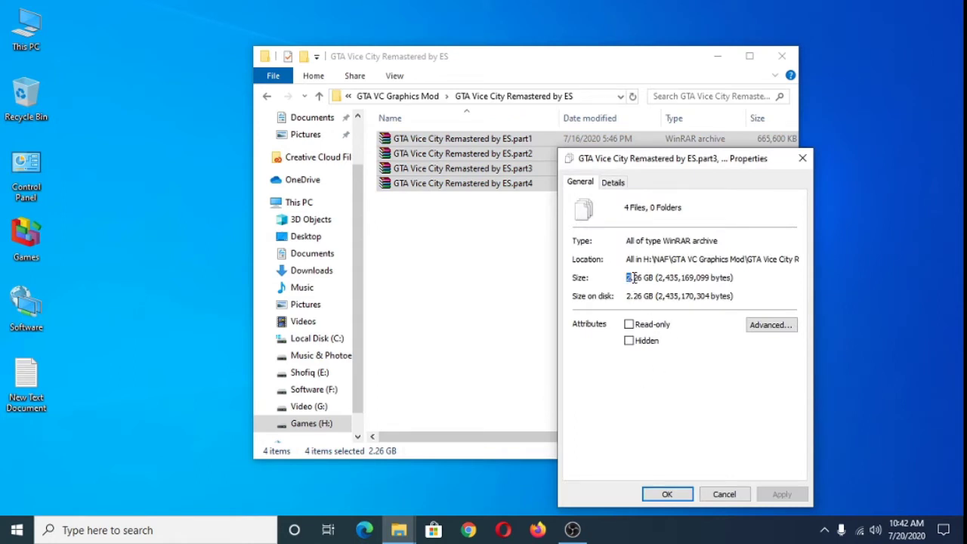
drag(633, 278, 651, 297)
click(669, 494)
click(566, 348)
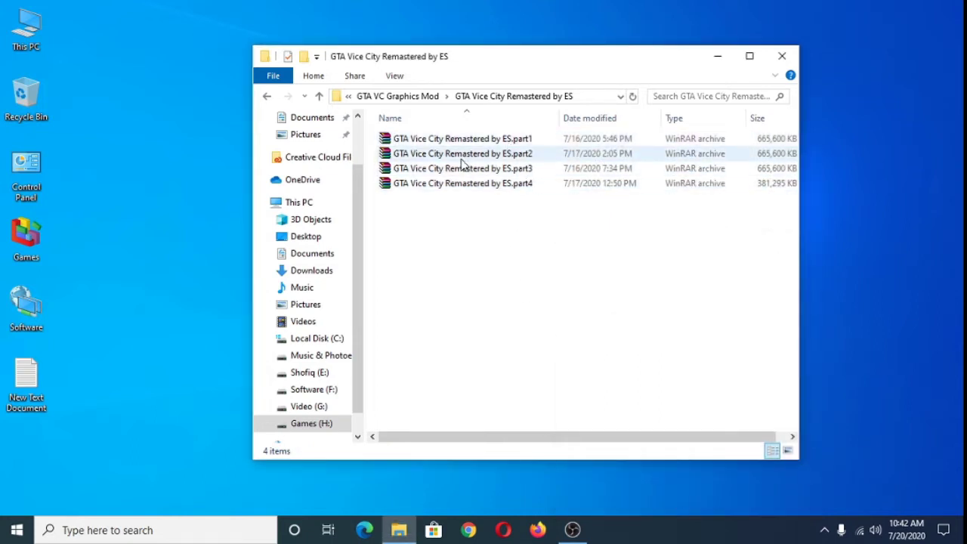
Check the individual size of each archive part from part4 up to part1, and minimize the folder window
click(442, 189)
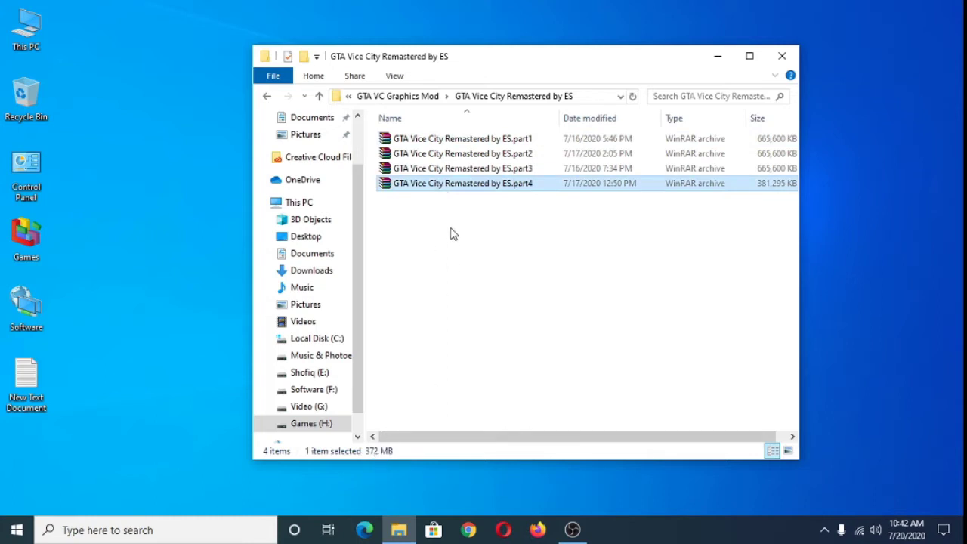
click(461, 172)
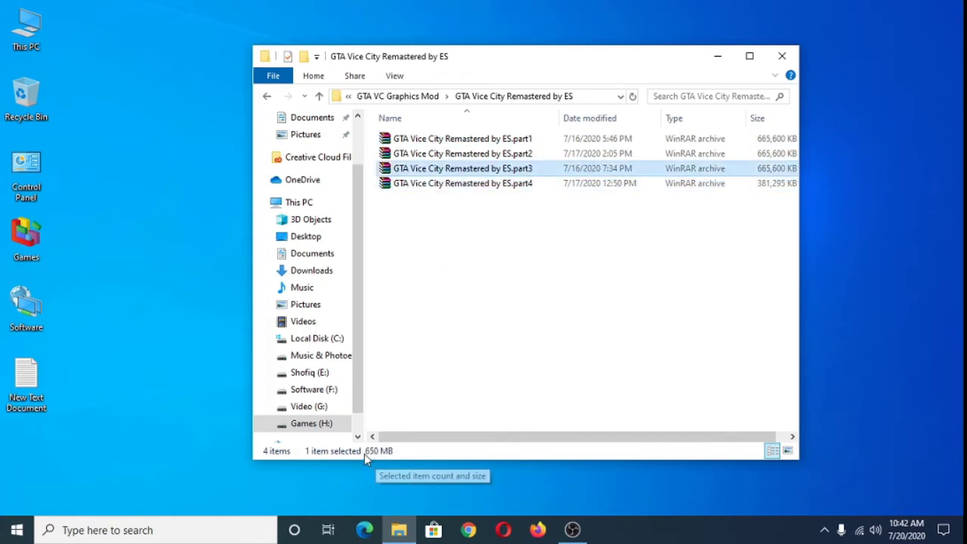
click(480, 155)
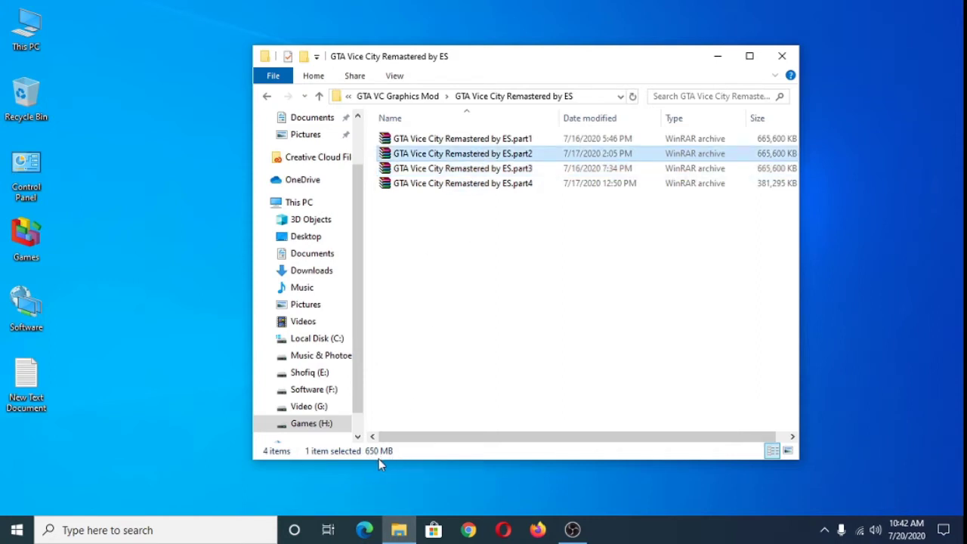
click(501, 139)
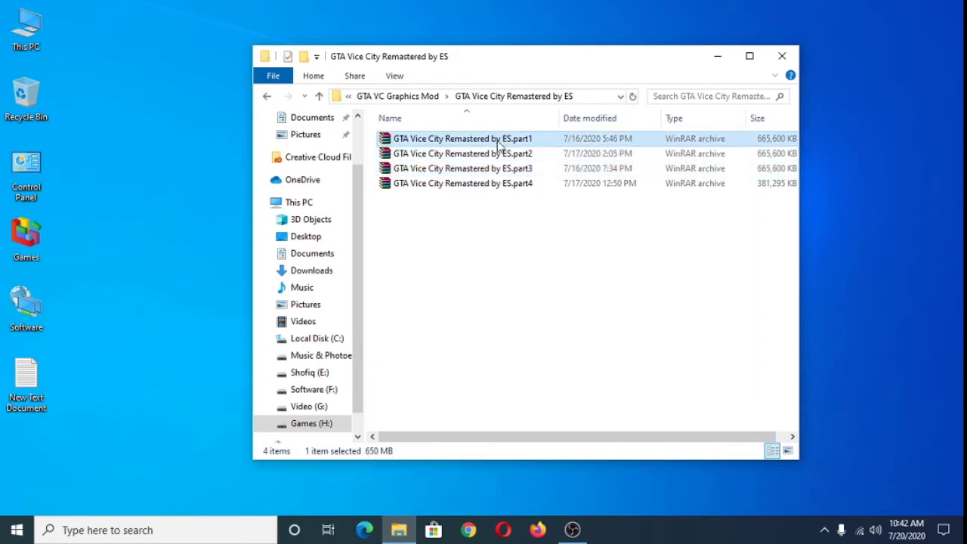
click(529, 345)
click(718, 55)
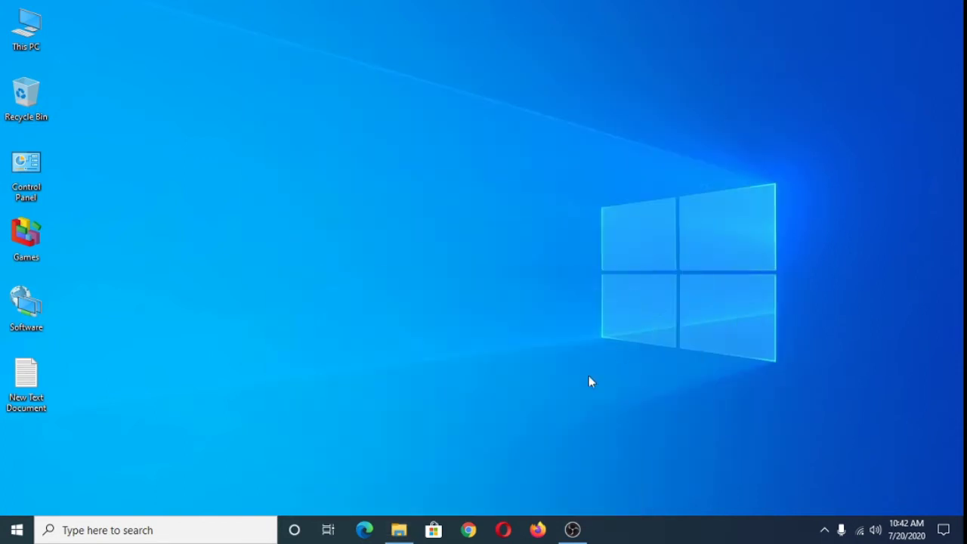
Switch to Chrome, search the web for "7zip download" and open the download page on 7-zip.org
click(470, 525)
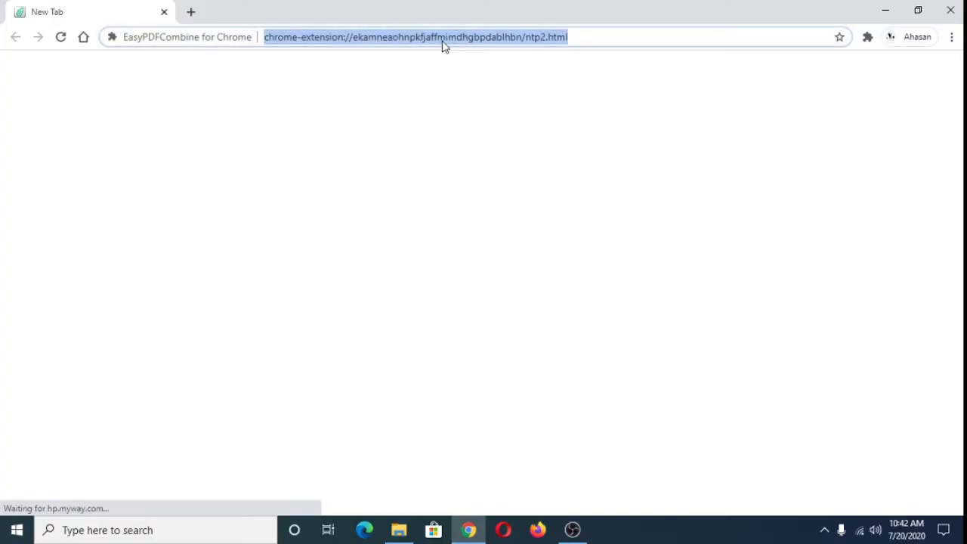
text(7zip)
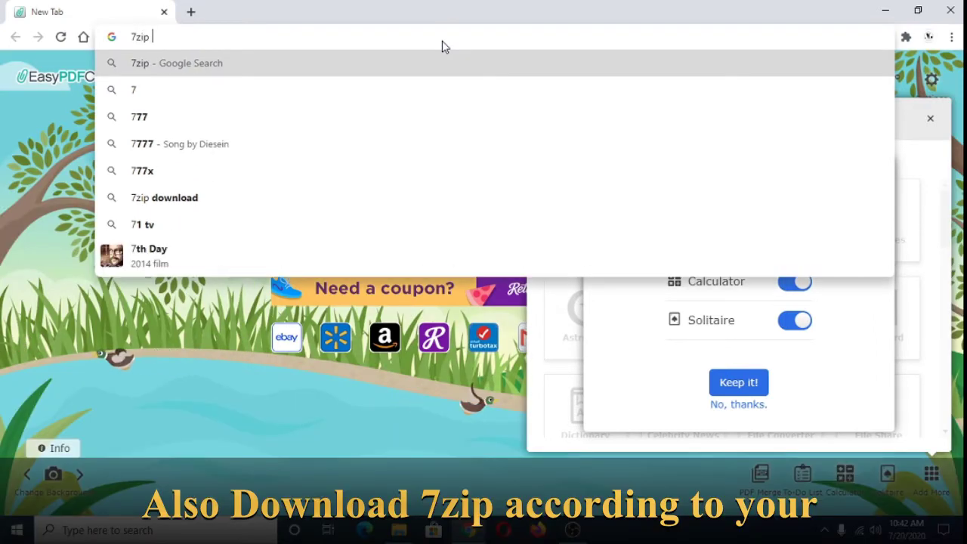
text( download)
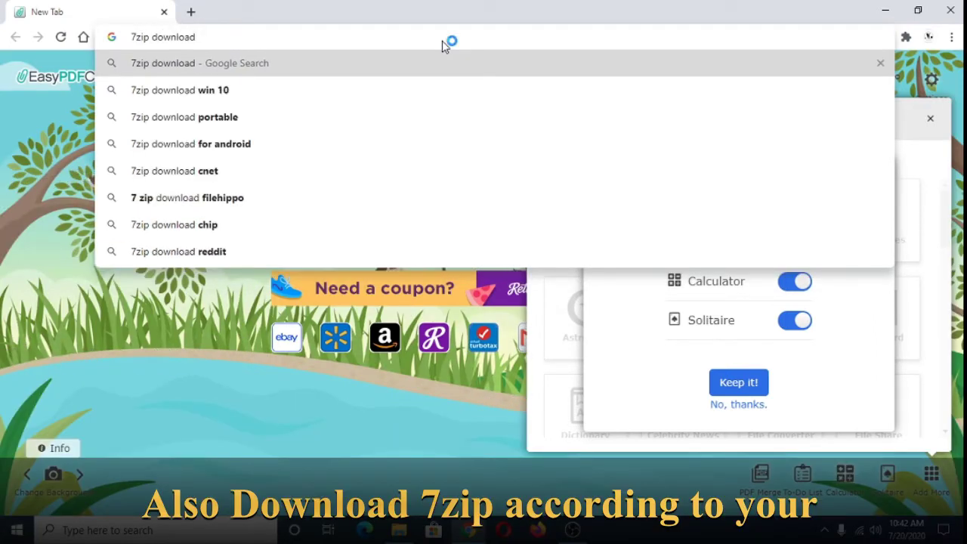
key(Return)
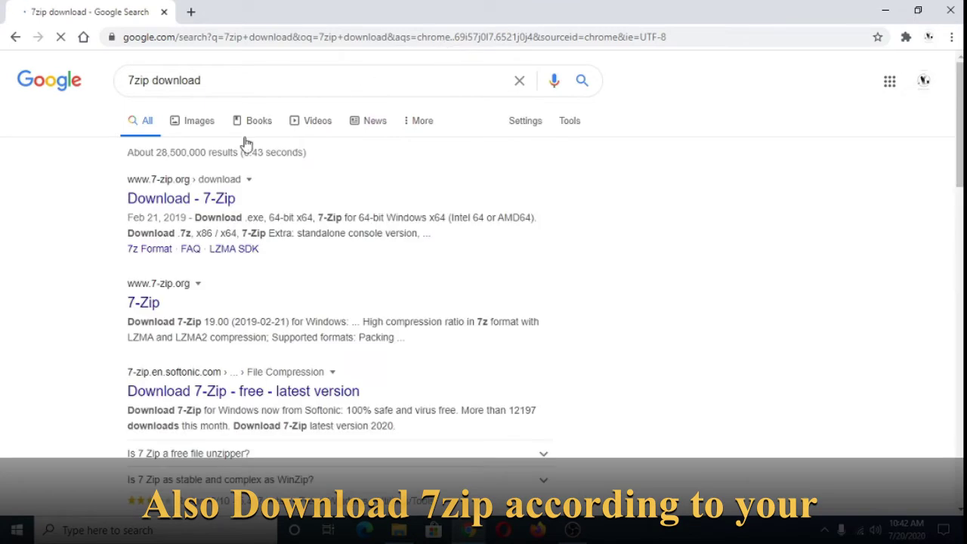
click(226, 201)
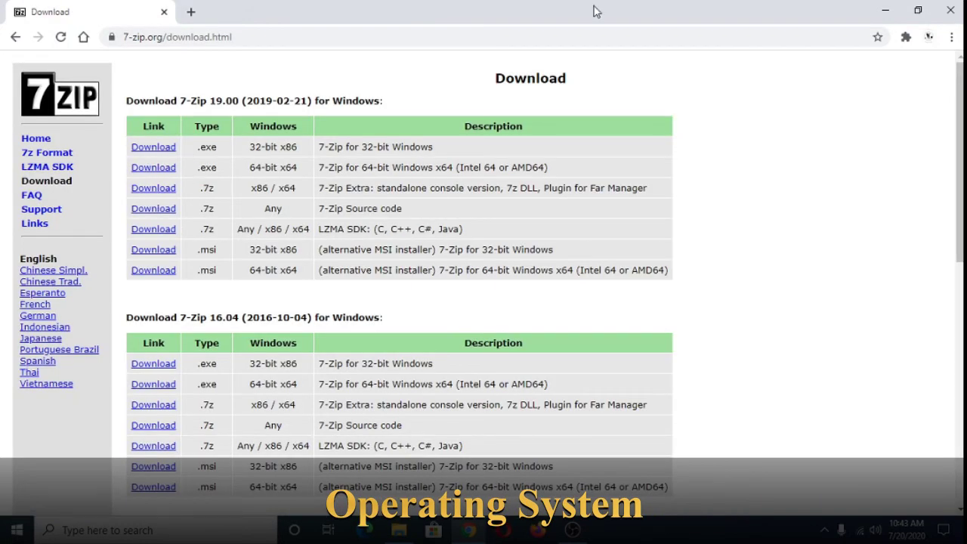
Shrink the browser window and open This PC's system properties to check whether Windows is 32-bit or 64-bit
double_click(594, 11)
right_click(27, 22)
click(104, 189)
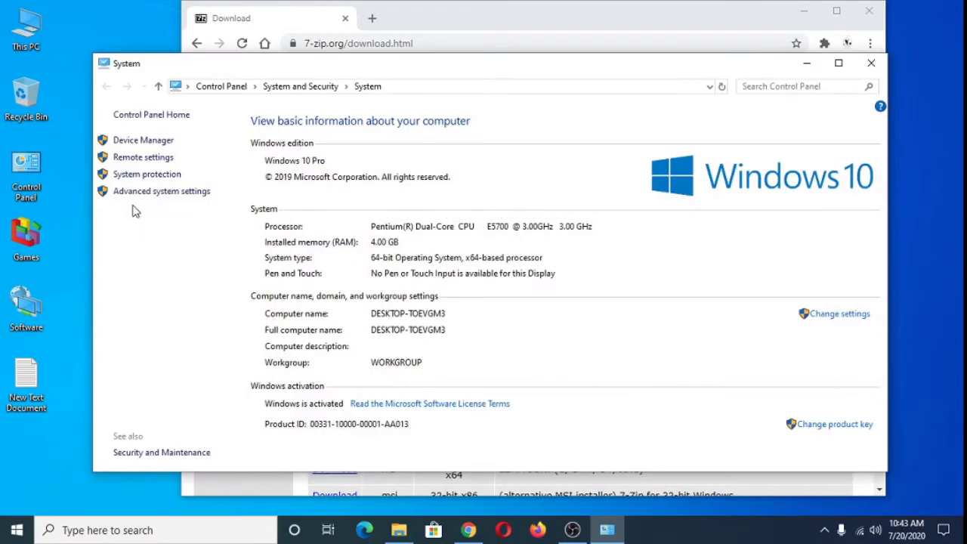
drag(436, 68, 460, 69)
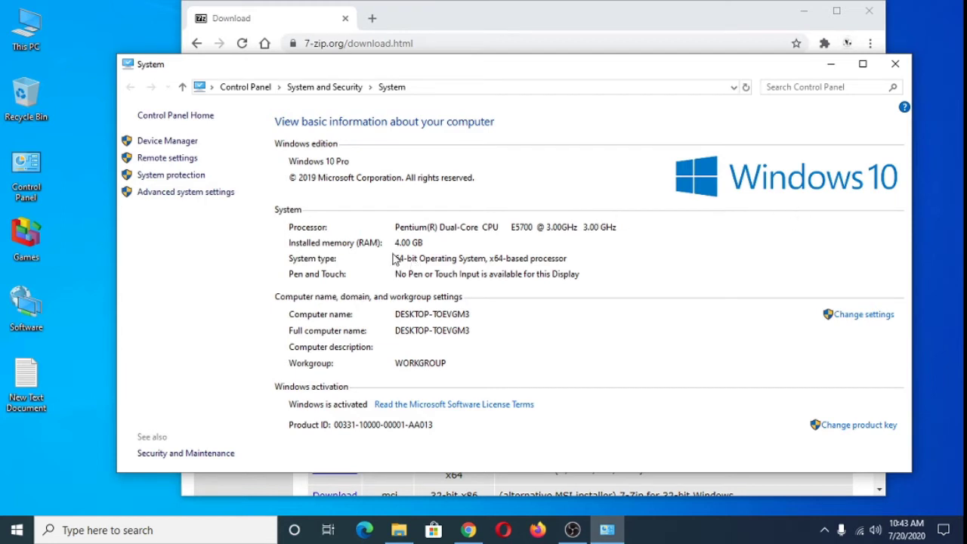
Locate the 64-bit Windows .exe installer on the 7-Zip download page, and close both the browser and the system information
click(549, 34)
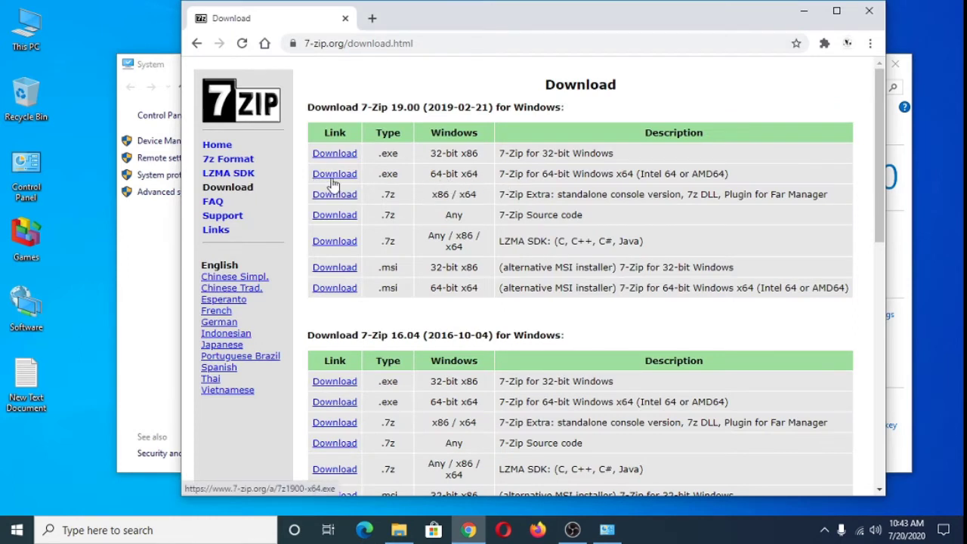
click(869, 14)
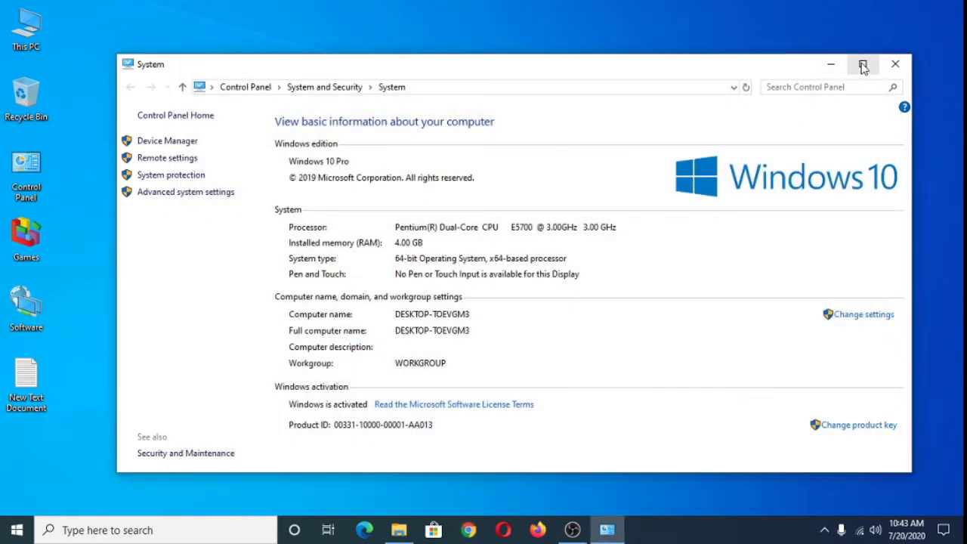
click(896, 64)
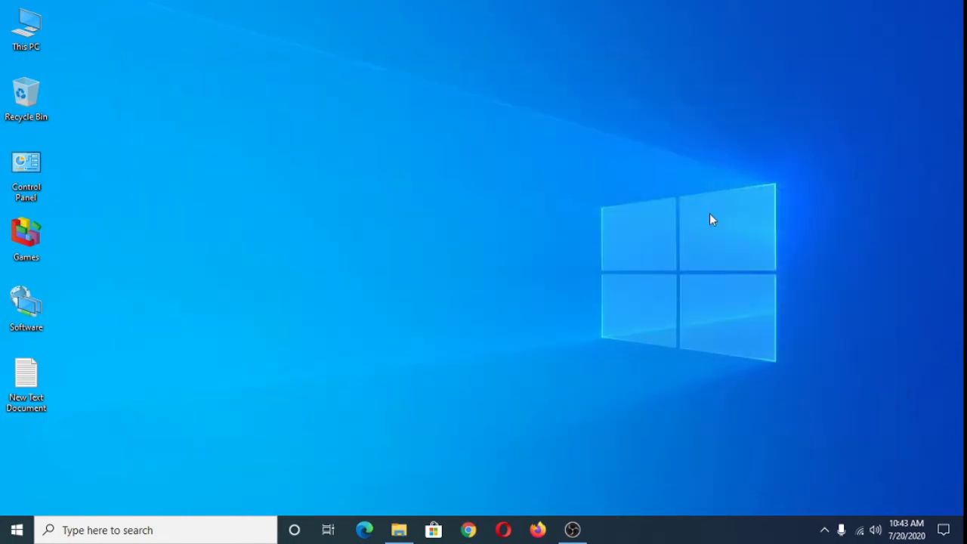
Extract all four GTA Vice City Remastered by ES archive parts into their current folder with 7-Zip
click(399, 529)
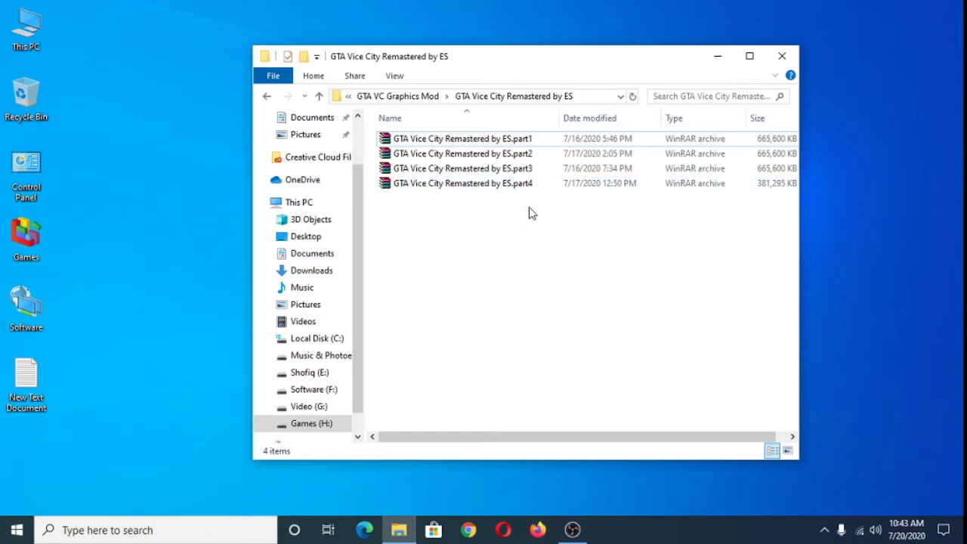
drag(529, 241, 528, 141)
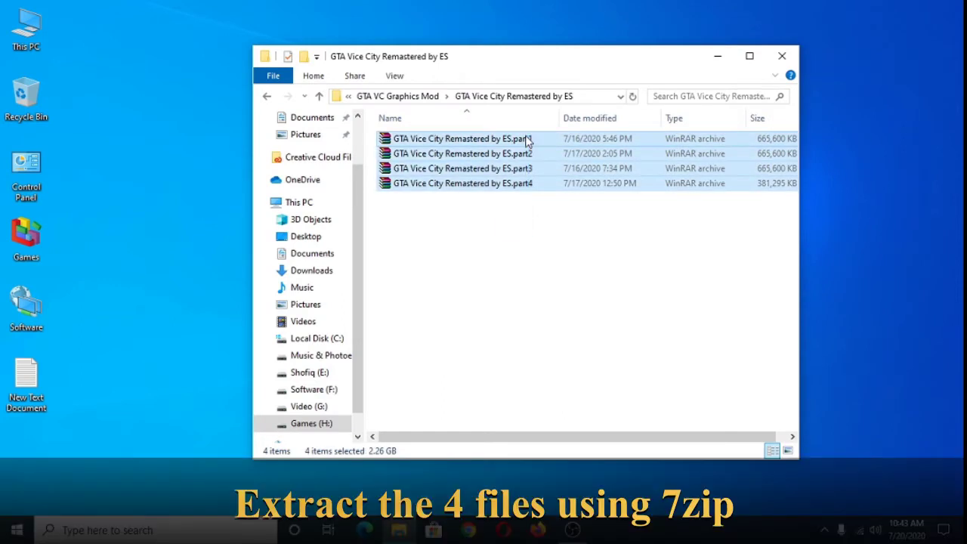
right_click(458, 155)
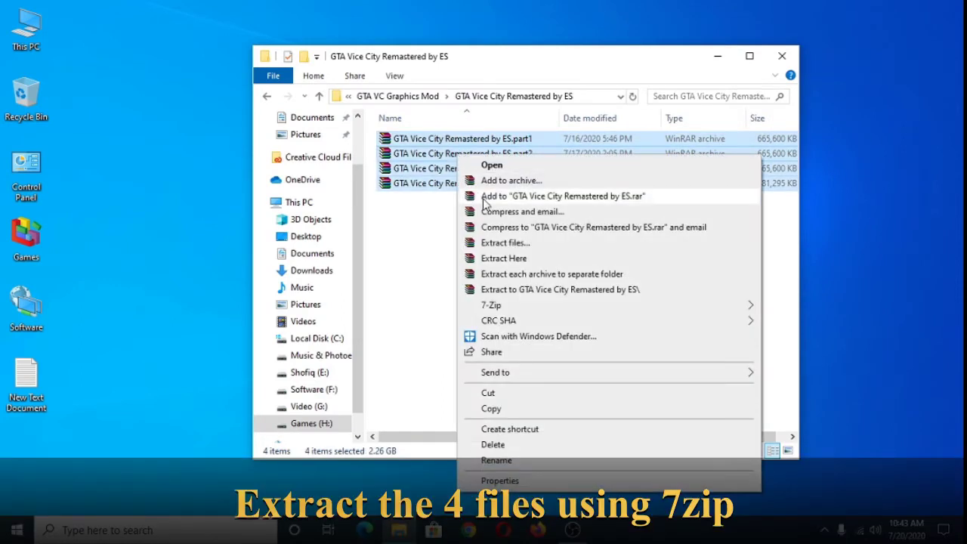
mouse_move(498, 310)
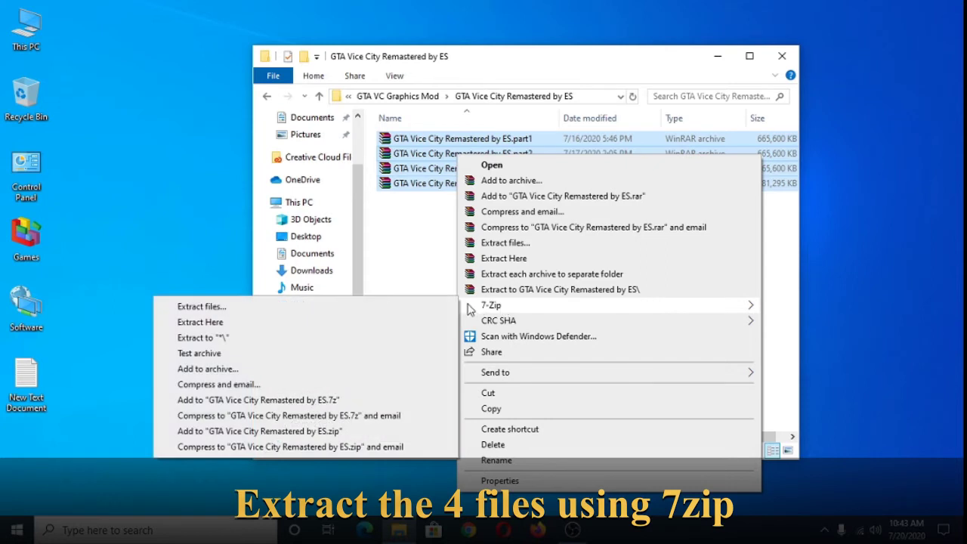
click(201, 322)
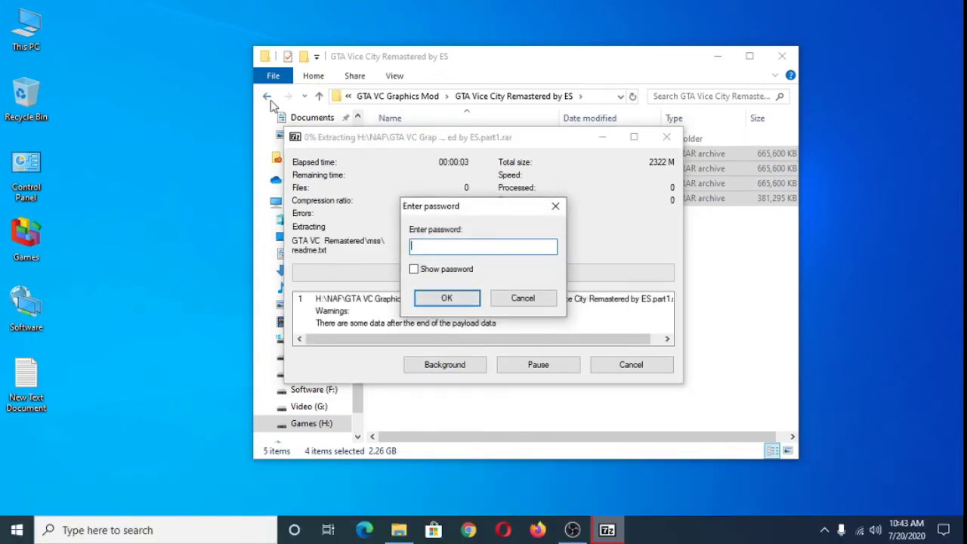
Open the GTA Vice City Ultra Graphics Mod text file in the parent folder, copy the first archive password and close the file
key(Escape)
click(268, 97)
double_click(452, 177)
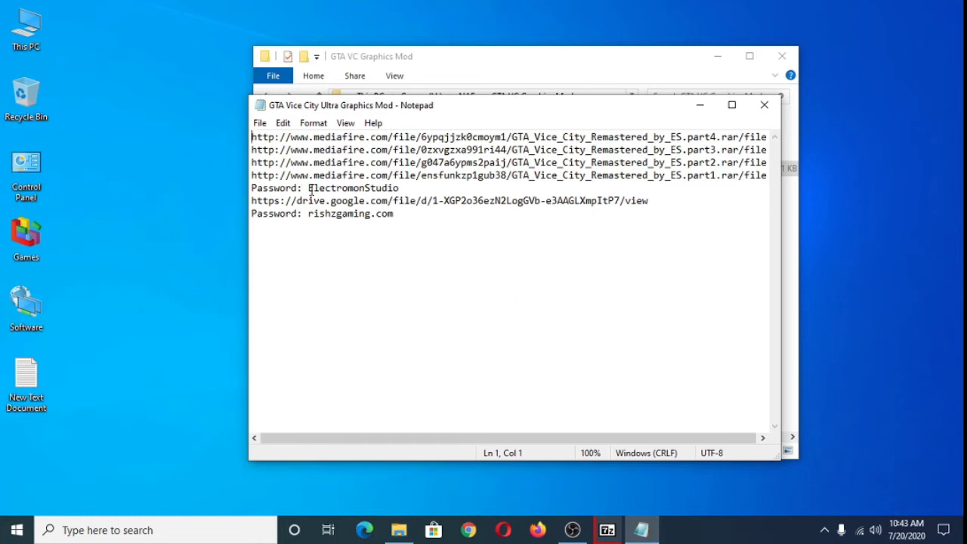
drag(309, 187, 396, 189)
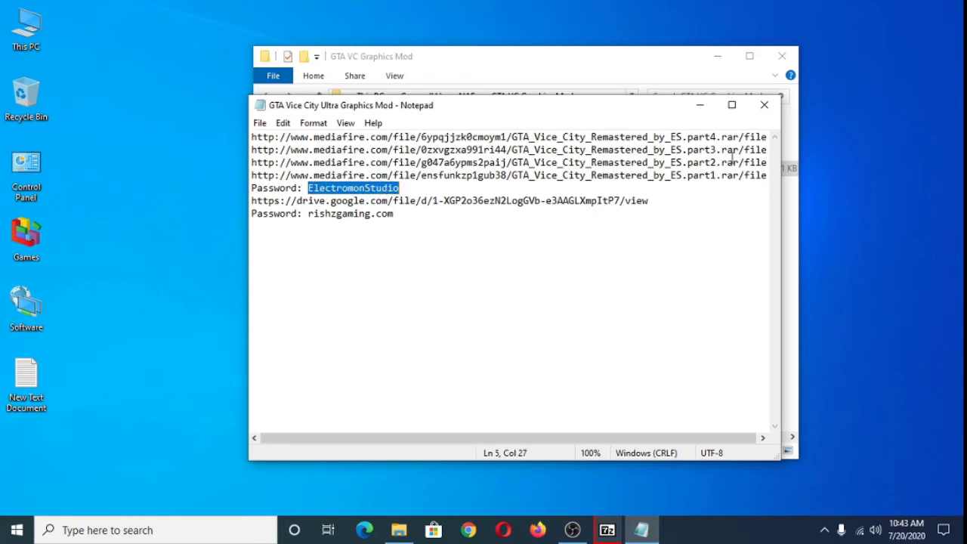
click(764, 104)
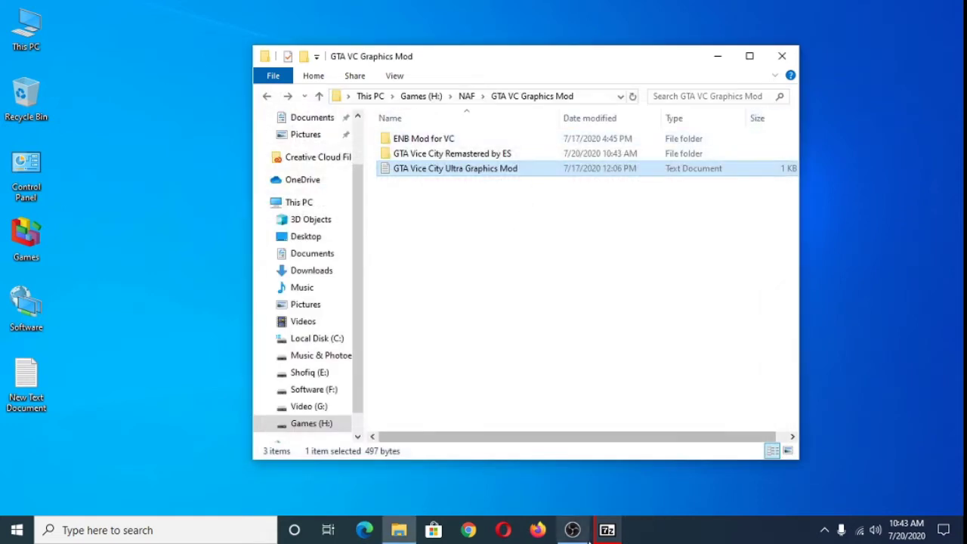
Return to the 7-Zip extraction and paste the archive password into its prompt to continue extracting
mouse_move(607, 529)
click(610, 487)
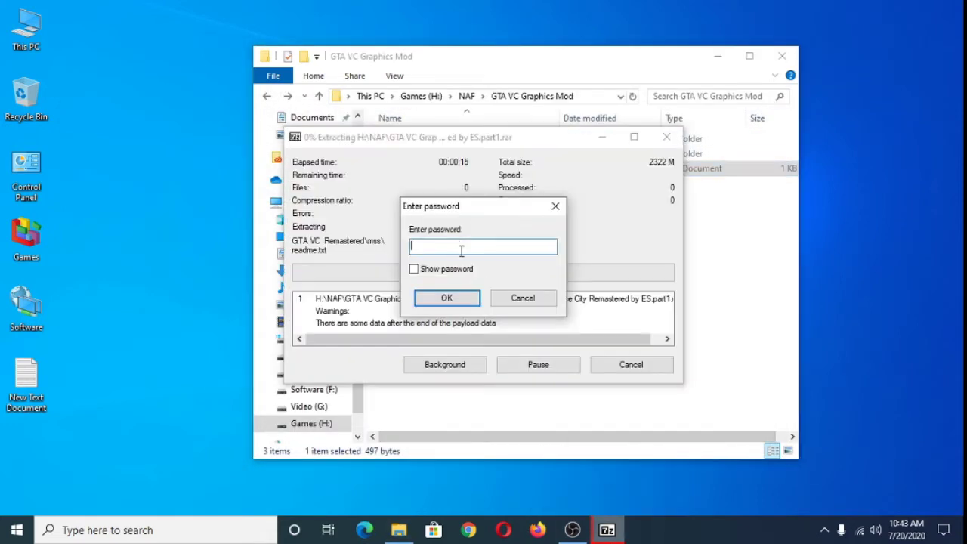
key(ctrl+v)
click(472, 301)
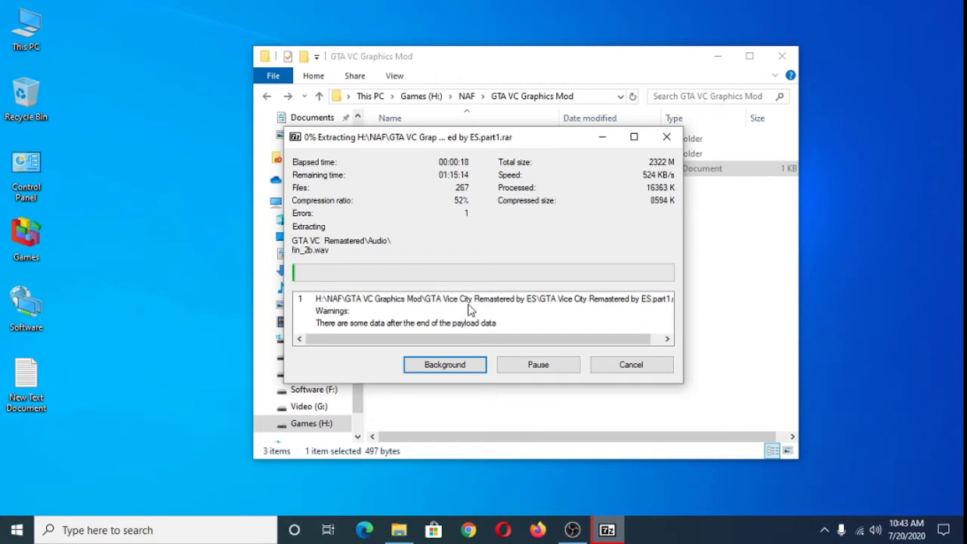
Move the extraction progress window aside and open the GTA Vice City Remastered by ES folder
drag(533, 145, 596, 224)
double_click(476, 153)
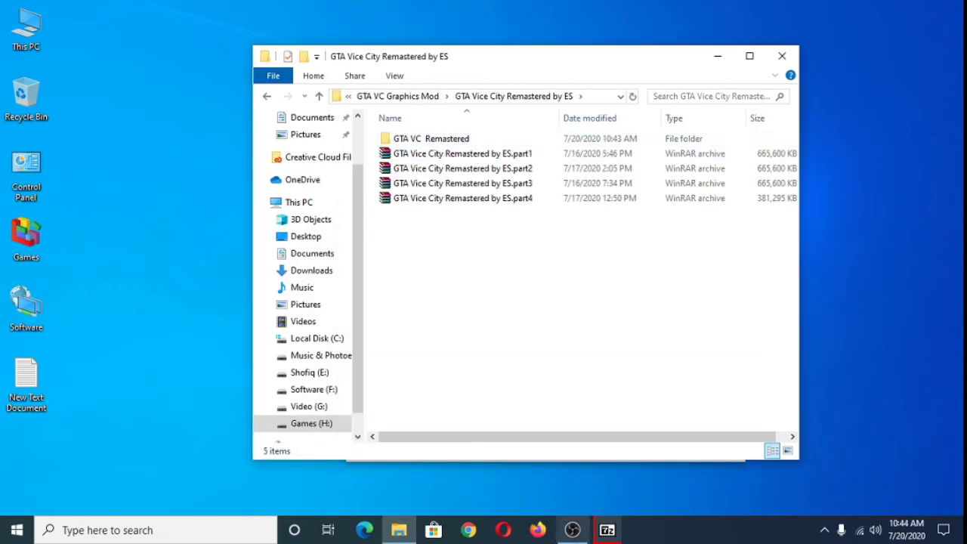
Bring the 7-Zip extraction progress window forward, wait for the extraction to finish and close it
mouse_move(607, 529)
click(593, 494)
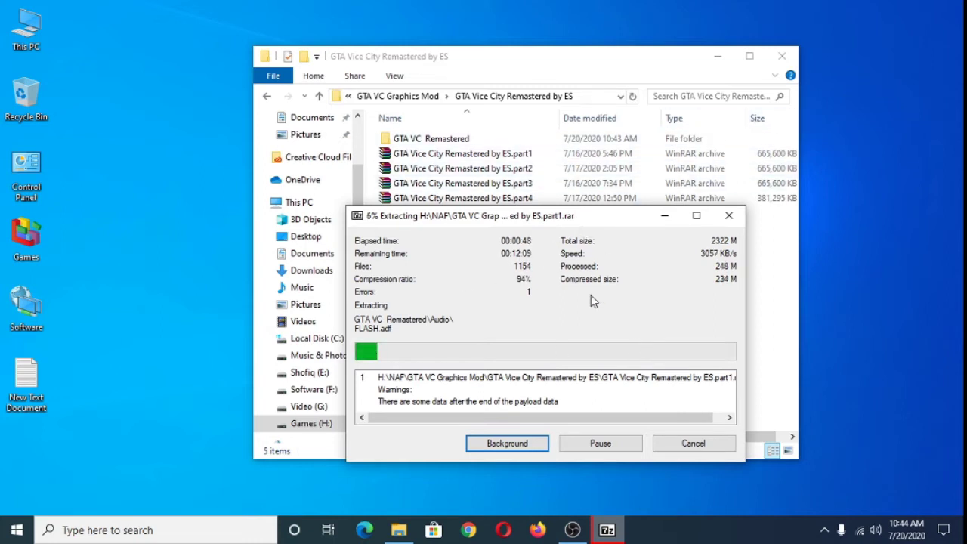
mouse_move(572, 530)
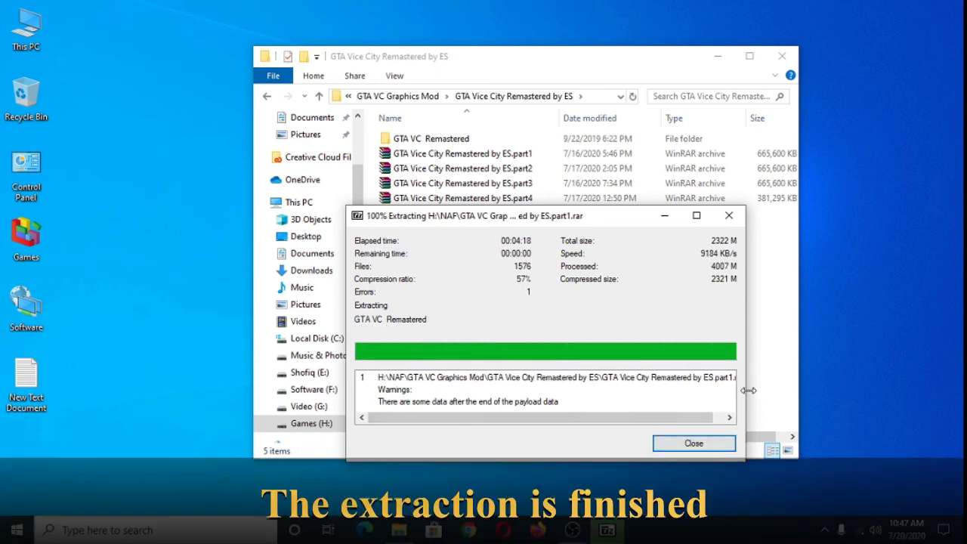
click(694, 446)
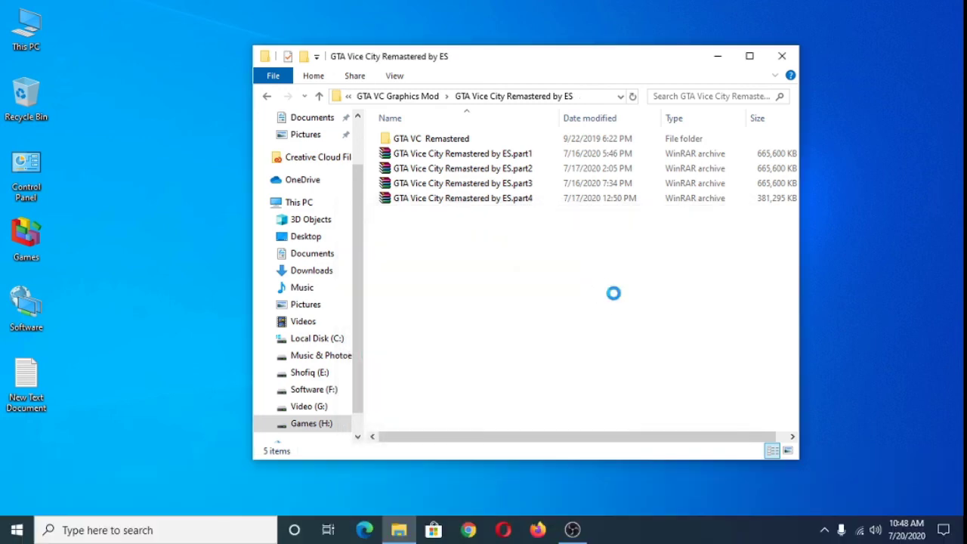
Refresh the file listing of the GTA Vice City Remastered by ES folder
right_click(580, 260)
click(643, 338)
right_click(575, 289)
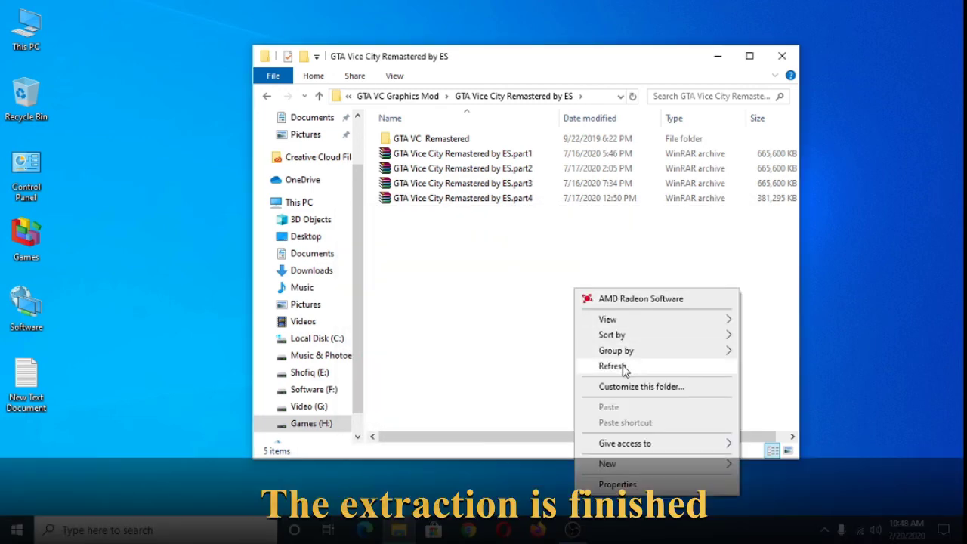
click(624, 370)
right_click(564, 321)
click(589, 194)
Check the size and size on disk of the extracted GTA VC Remastered folder in its properties, then close them
click(478, 142)
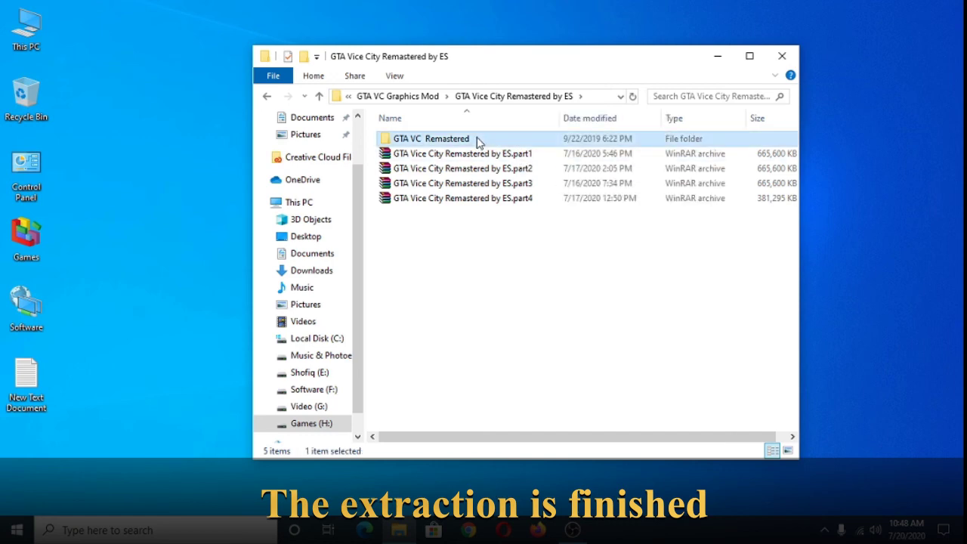
right_click(447, 142)
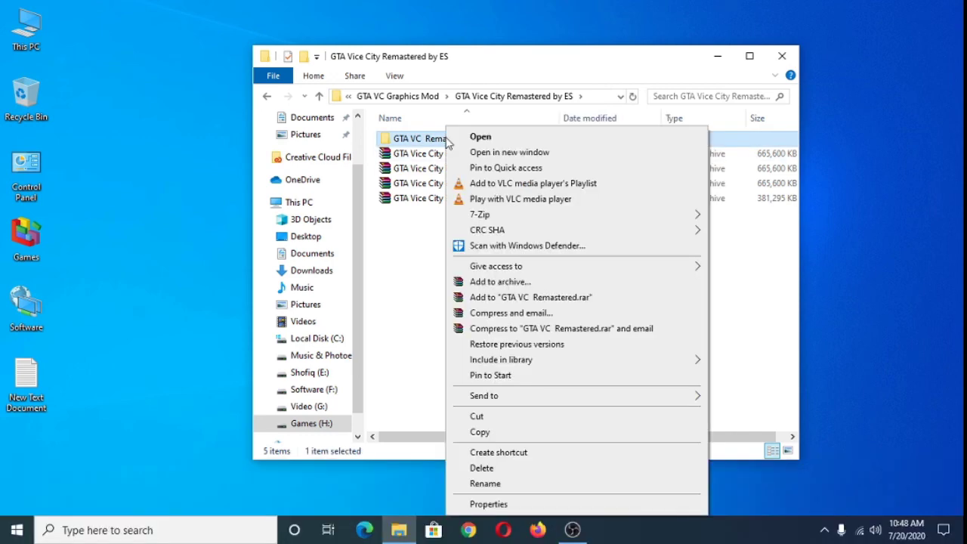
click(490, 504)
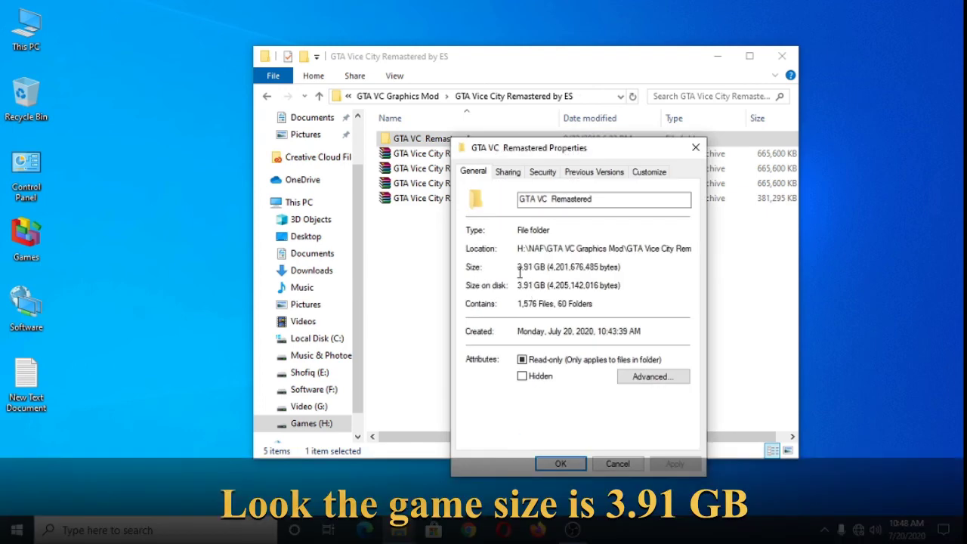
drag(518, 269, 549, 262)
drag(547, 285, 514, 284)
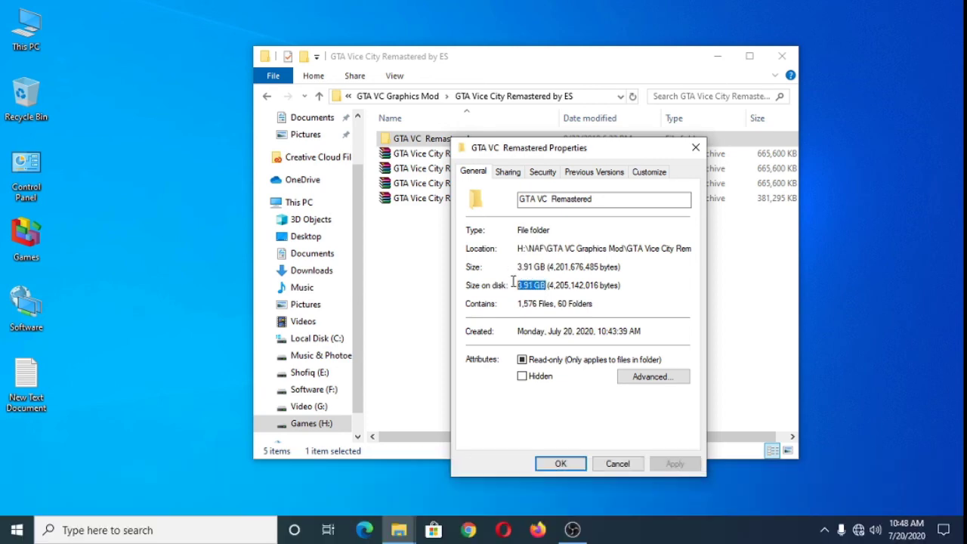
click(577, 466)
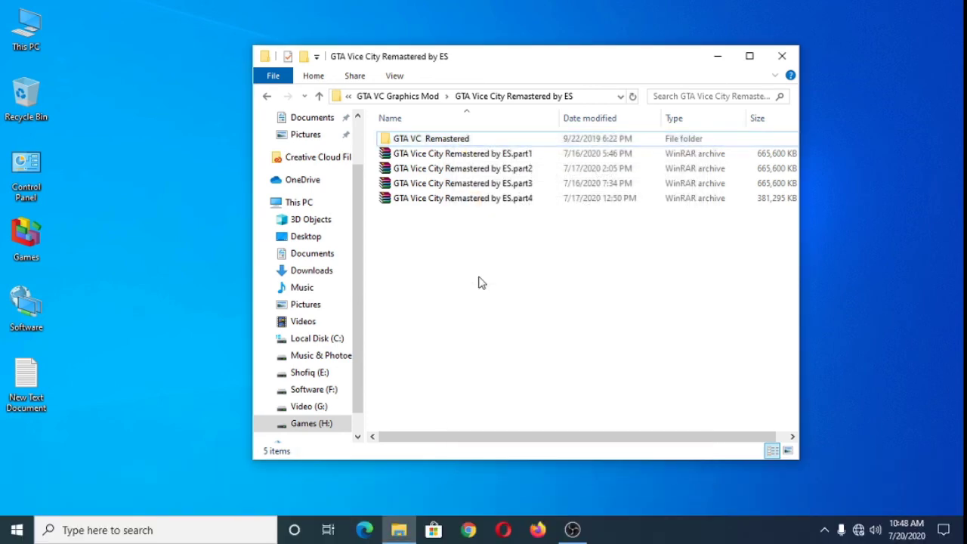
Open the extracted GTA VC Remastered folder and look through its game files
double_click(449, 138)
scroll(457, 241, down, 3)
scroll(457, 244, down, 2)
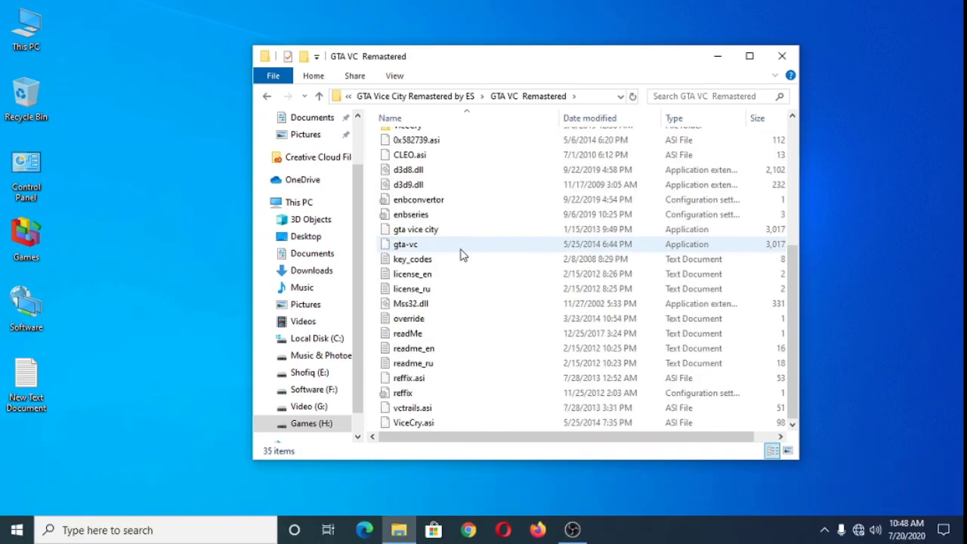
scroll(482, 294, up, 5)
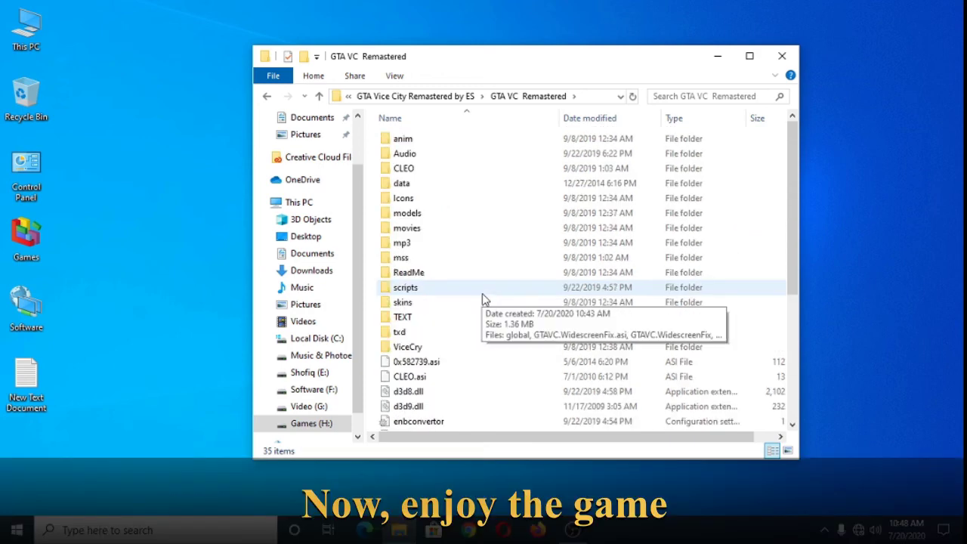